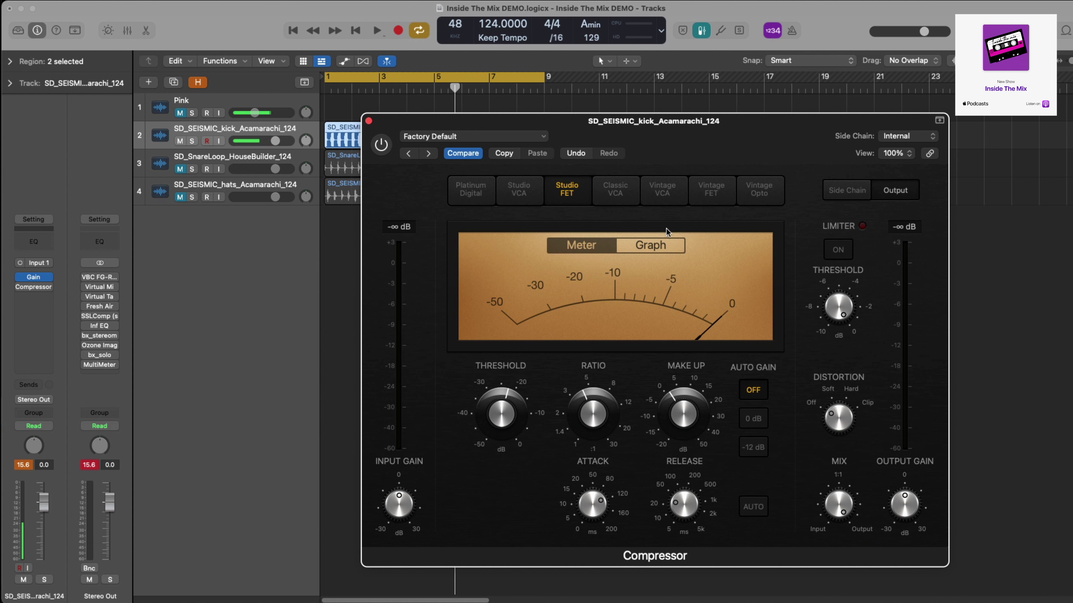
- Raise the kick track's Studio FET compressor Attack to about 197 ms
{"action": "mouse_move", "coordinate": [603, 410]}
{"action": "left_click_drag", "start_coordinate": [591, 509], "coordinate": [589, 479]}
{"action": "mouse_move", "coordinate": [678, 502]}
{"action": "mouse_move", "coordinate": [687, 431]}
{"action": "mouse_move", "coordinate": [589, 417]}
{"action": "mouse_move", "coordinate": [499, 416]}
- Start playback from bar 1 and switch the kick compressor back on
{"action": "left_click", "coordinate": [374, 94]}
{"action": "key", "text": "space"}
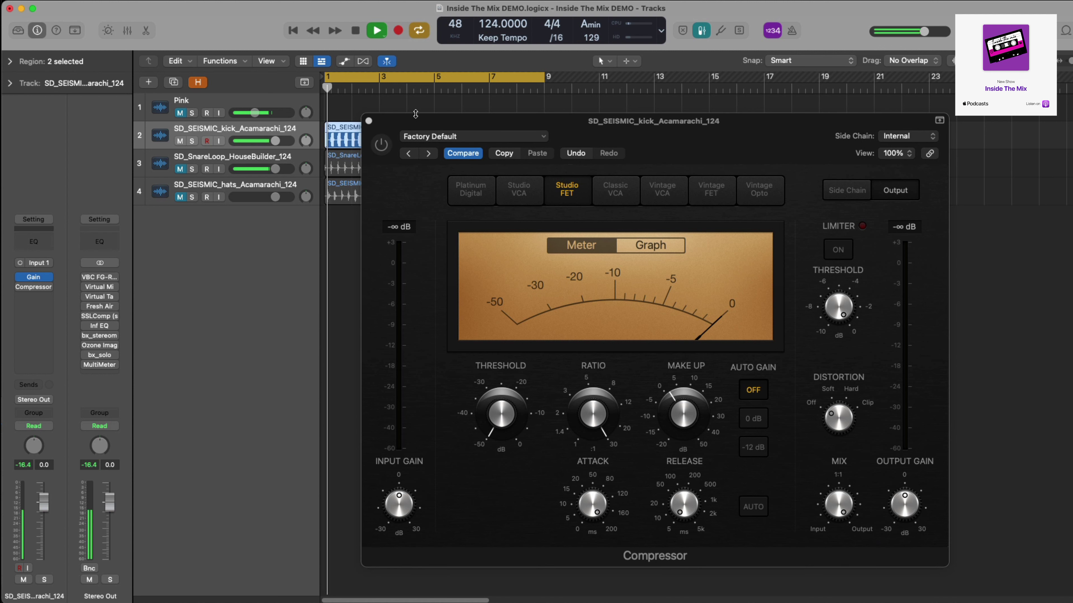
{"action": "left_click", "coordinate": [381, 146]}
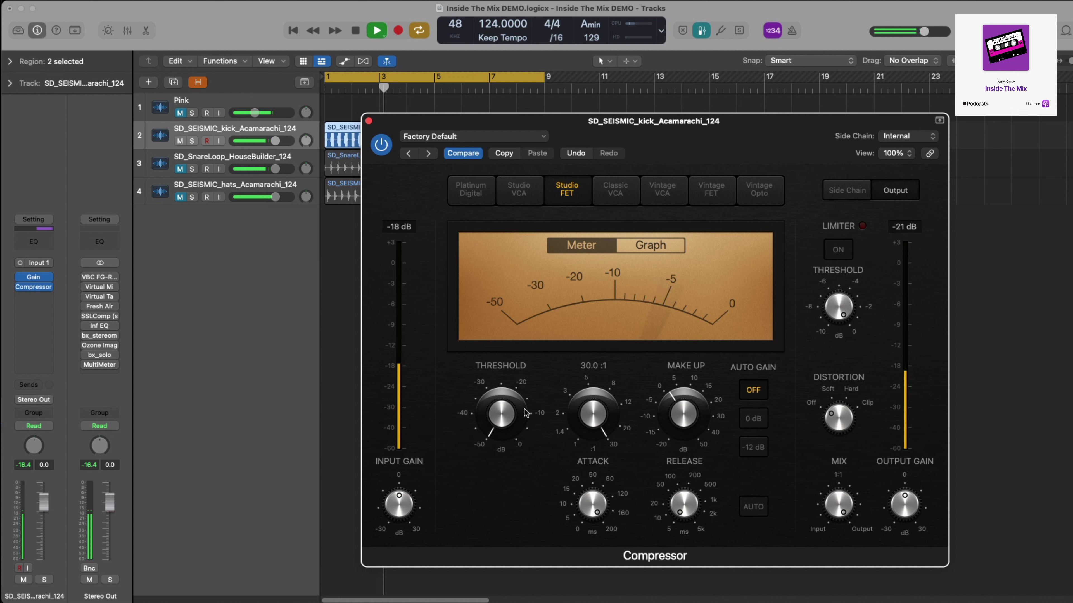
- Raise the compressor's make-up gain to about 11.5 dB, then stop playback
{"action": "mouse_move", "coordinate": [500, 422]}
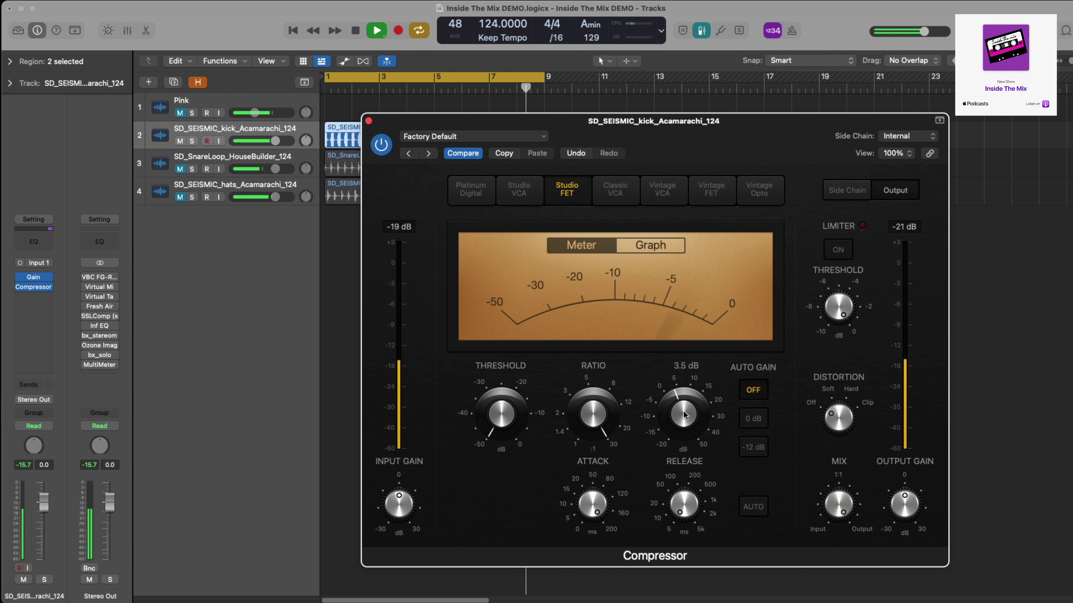
{"action": "left_click_drag", "start_coordinate": [685, 420], "coordinate": [675, 372]}
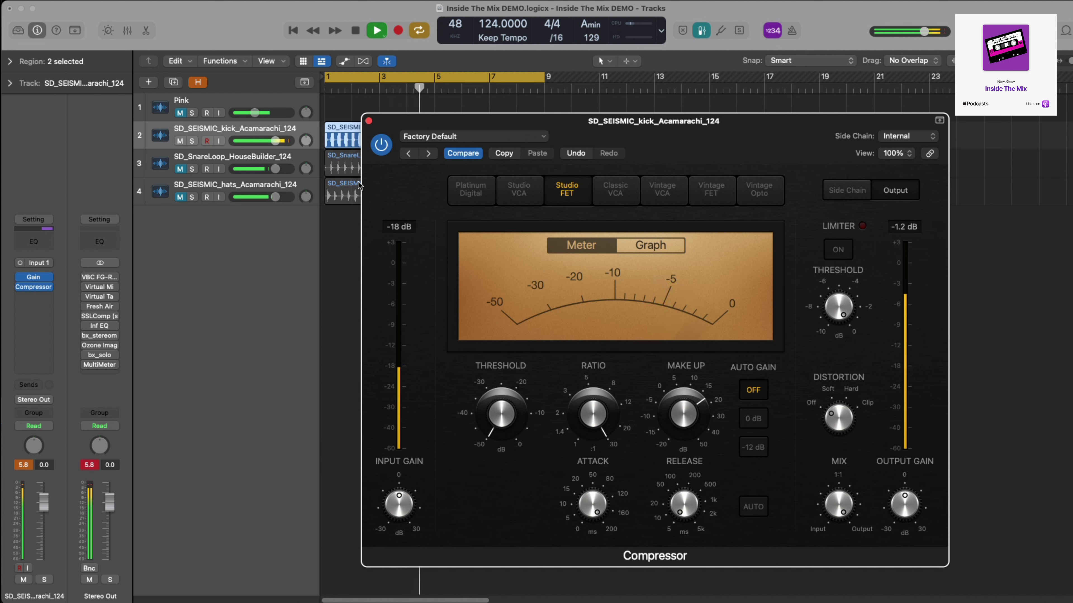
{"action": "key", "text": "space"}
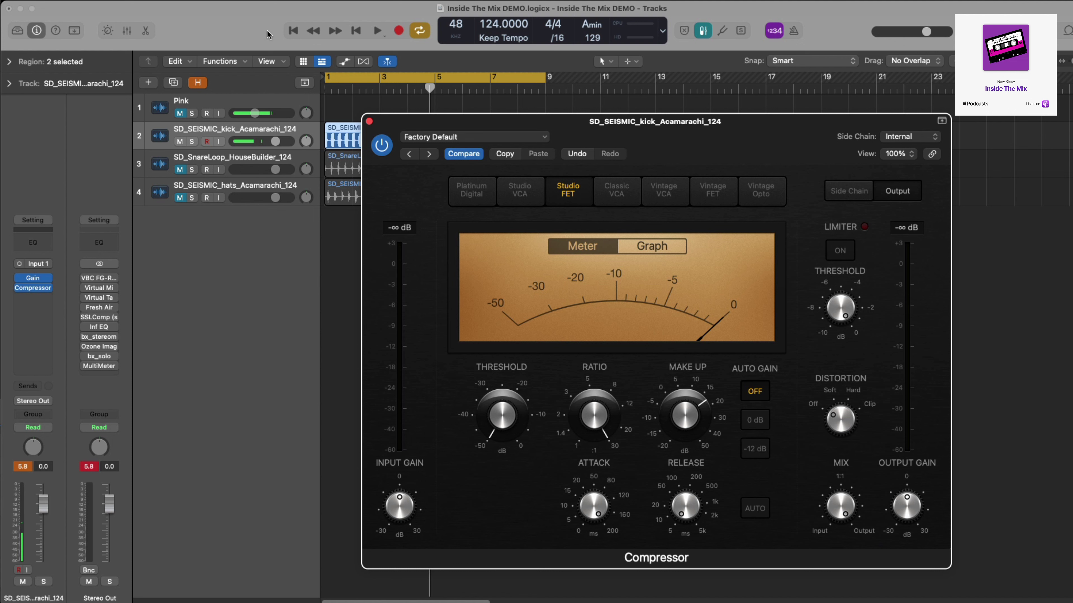
- While the kick plays, pull the compressor attack down from 200 ms, settling near 80 ms
{"action": "left_click", "coordinate": [257, 31]}
{"action": "key", "text": "space"}
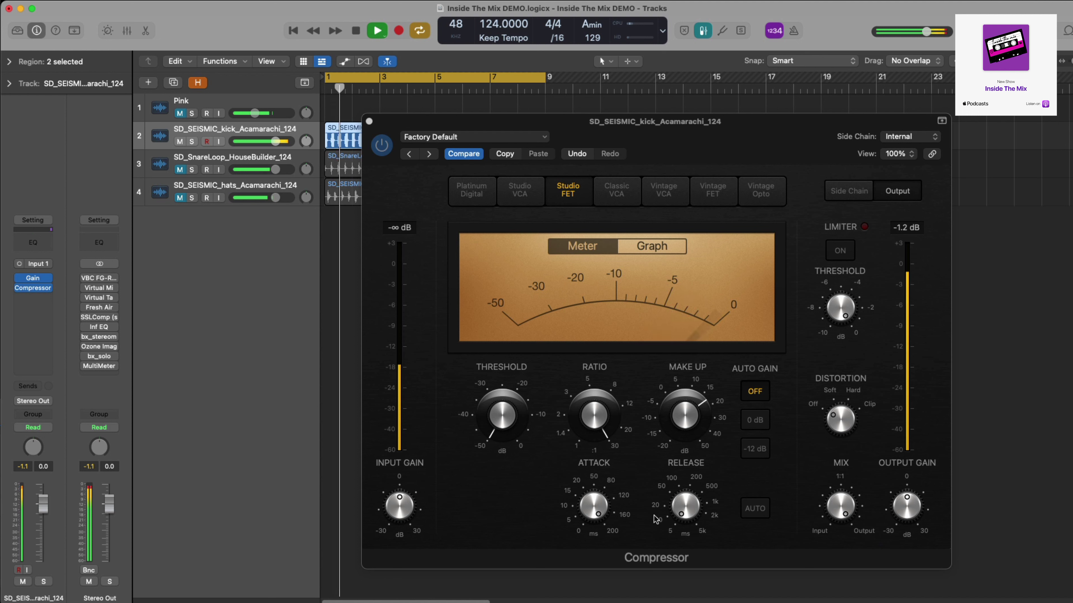
{"action": "left_click", "coordinate": [596, 502]}
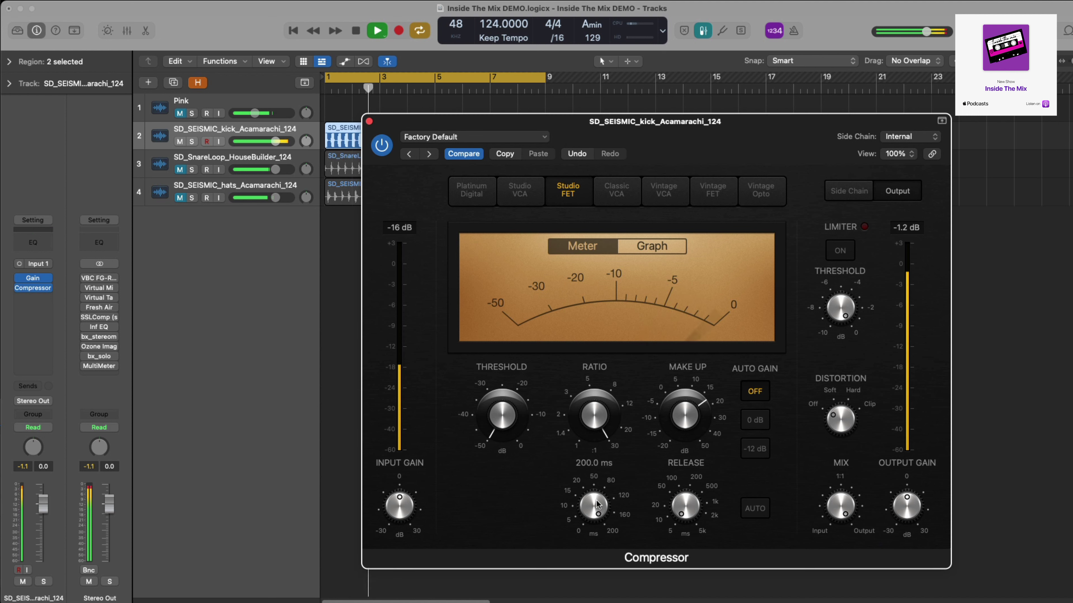
{"action": "left_click_drag", "start_coordinate": [596, 501], "coordinate": [596, 542]}
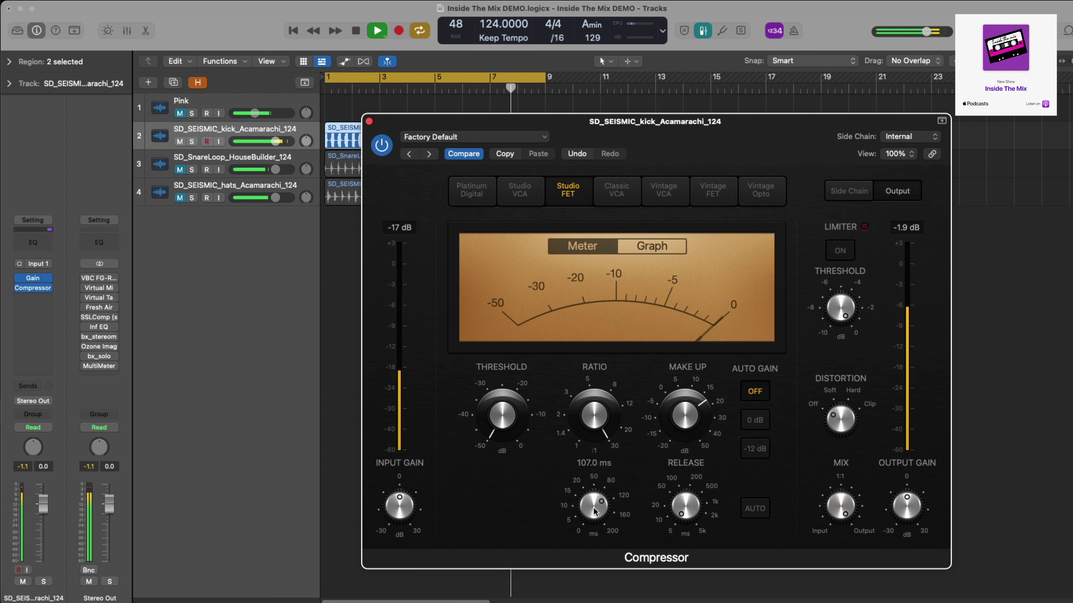
{"action": "left_click_drag", "start_coordinate": [592, 509], "coordinate": [594, 538]}
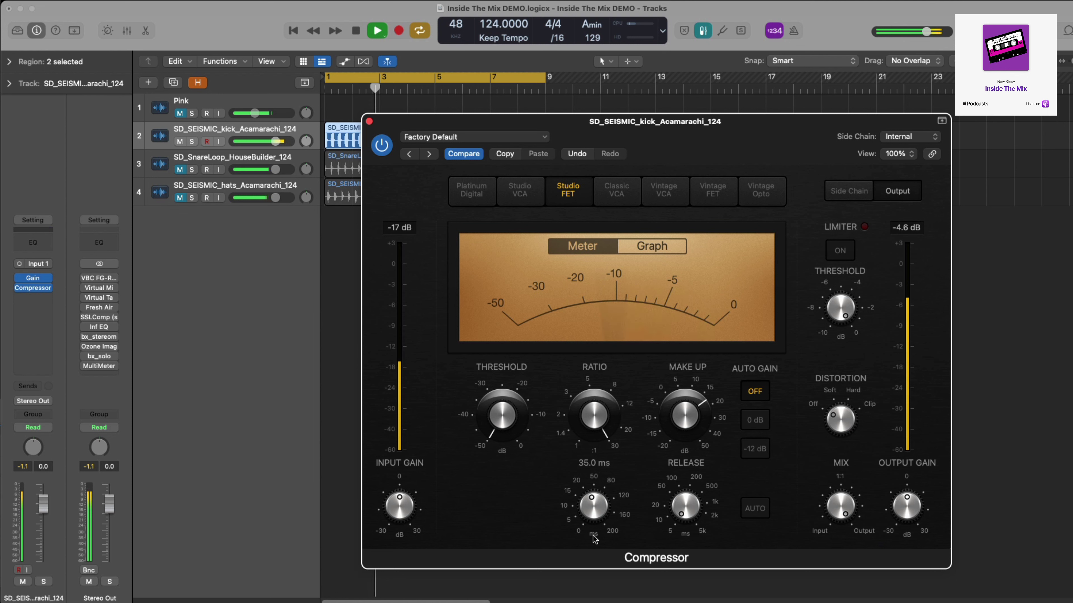
{"action": "left_click_drag", "start_coordinate": [594, 539], "coordinate": [596, 522]}
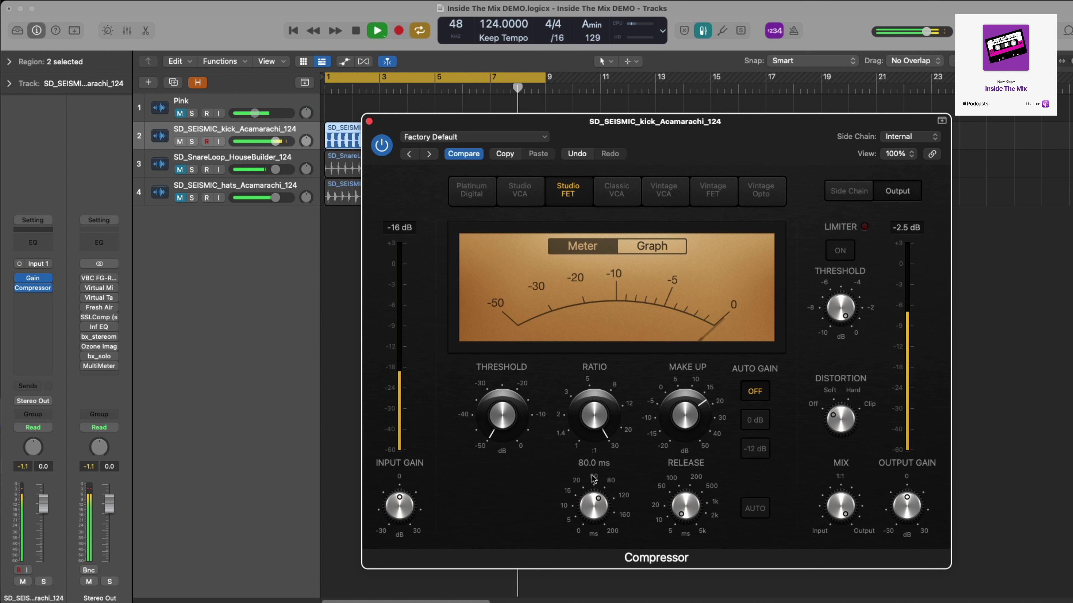
- Turn the compressor's Release knob up from 5 ms to about 13 ms
{"action": "mouse_move", "coordinate": [653, 503]}
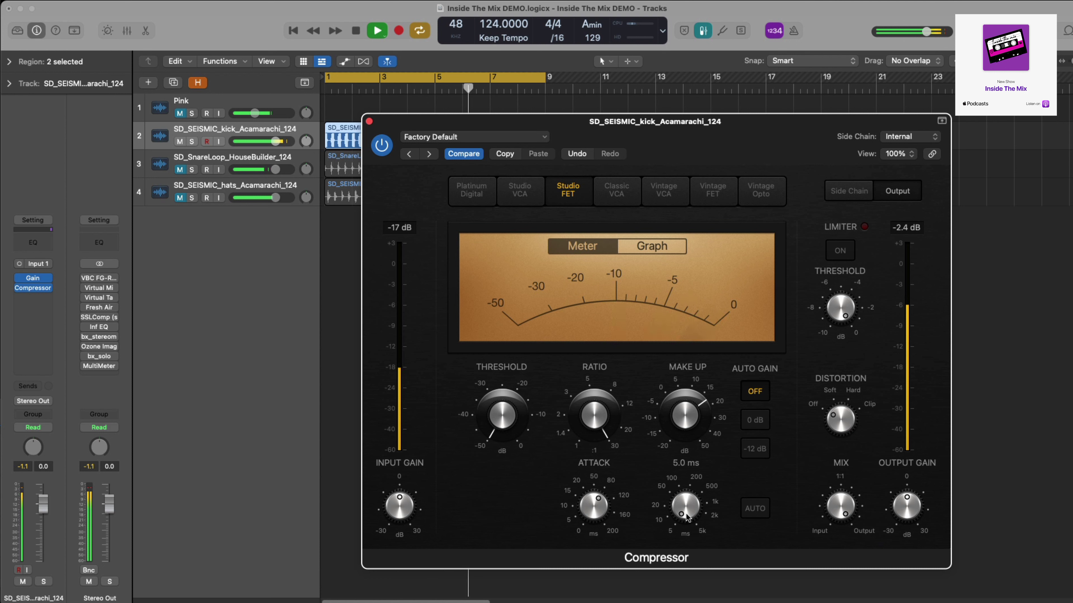
{"action": "mouse_move", "coordinate": [685, 513]}
{"action": "left_mouse_down"}
{"action": "mouse_move", "coordinate": [683, 487]}
{"action": "mouse_move", "coordinate": [682, 501]}
{"action": "left_mouse_up"}
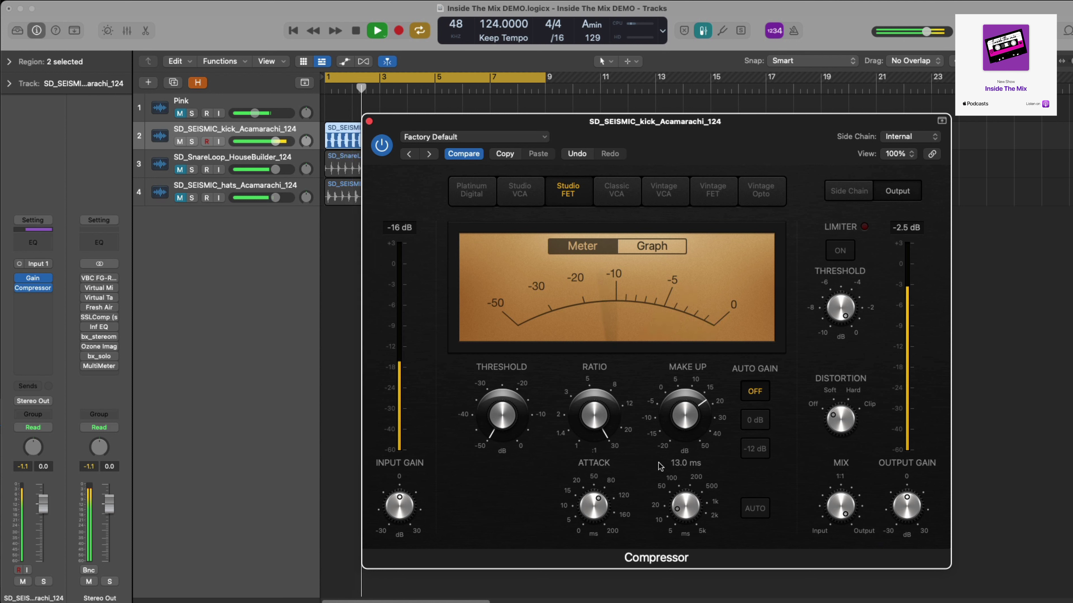
- Stop playback and lower the compression ratio to about 6.6:1
{"action": "mouse_move", "coordinate": [659, 431]}
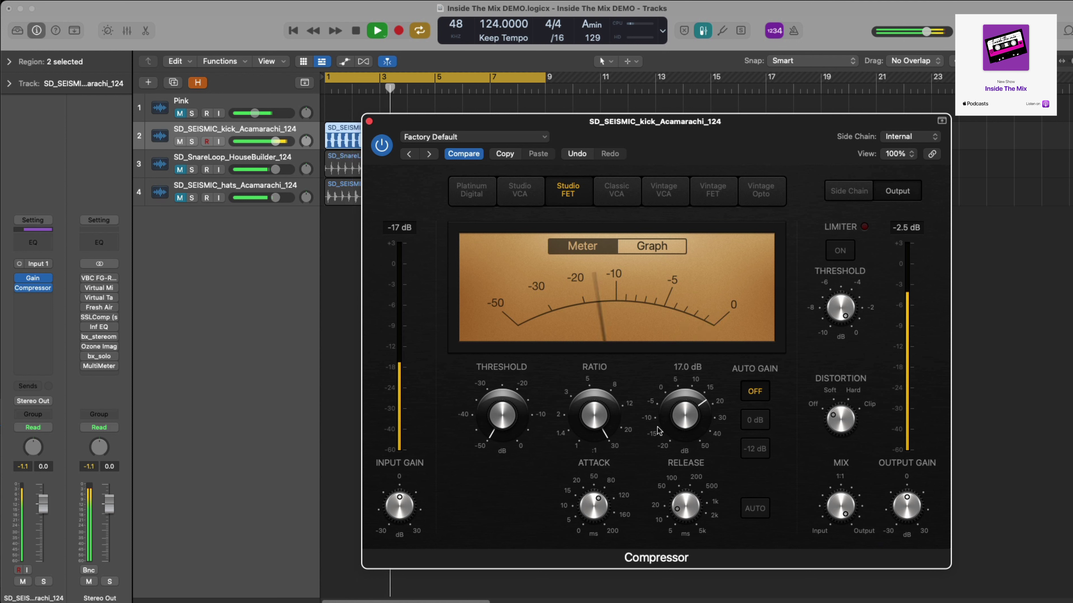
{"action": "key", "text": "space"}
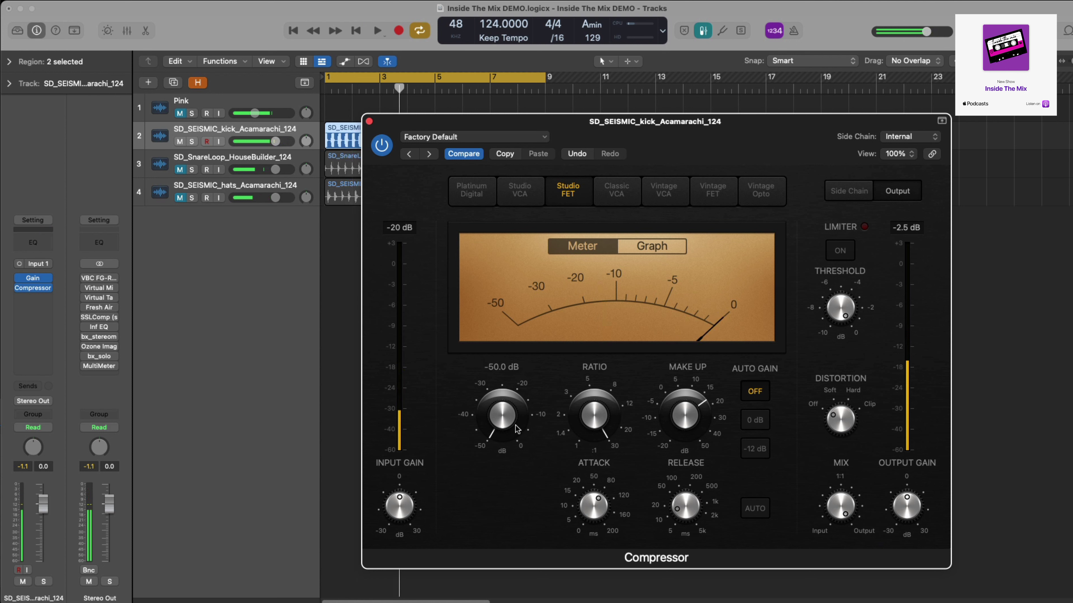
{"action": "mouse_move", "coordinate": [622, 423]}
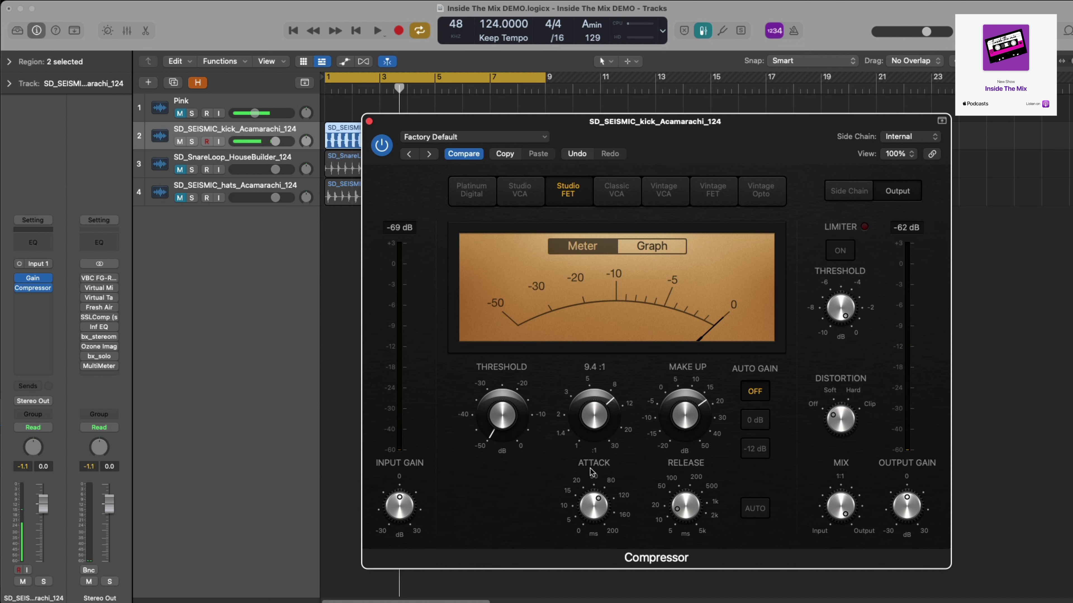
{"action": "left_click_drag", "start_coordinate": [593, 421], "coordinate": [592, 438]}
- Resume playback, cut make-up gain to 0 dB and raise the threshold to about -39.5 dB
{"action": "mouse_move", "coordinate": [510, 422]}
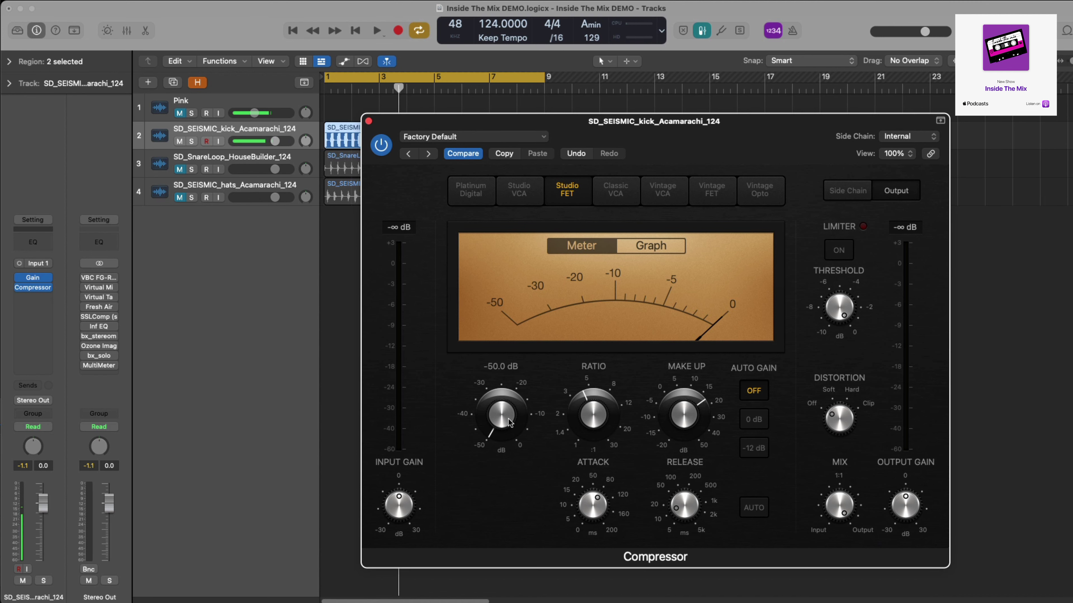
{"action": "key", "text": "space"}
{"action": "mouse_move", "coordinate": [681, 424]}
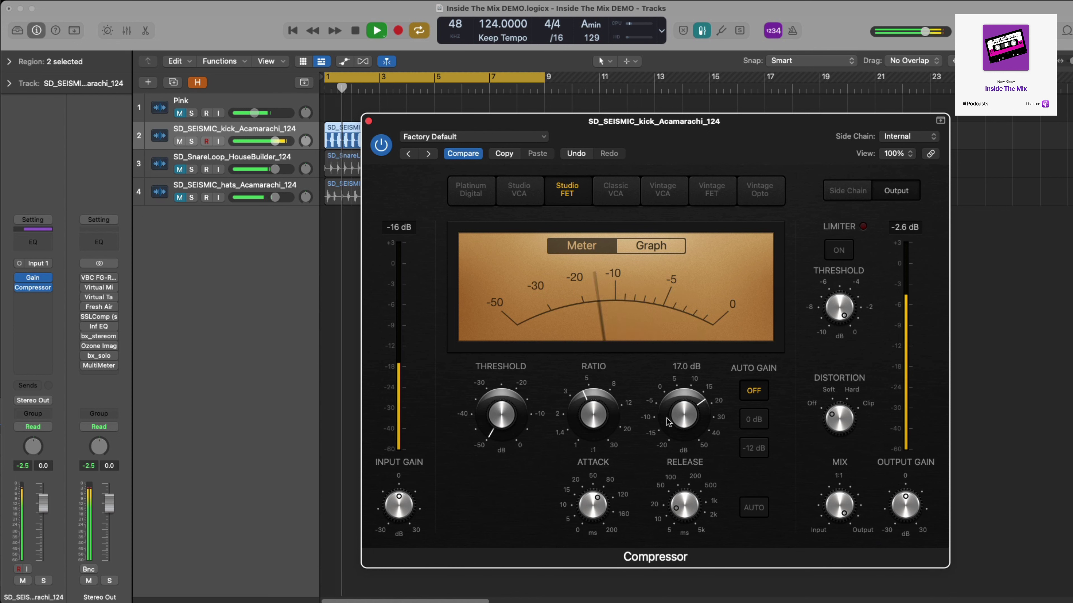
{"action": "left_click_drag", "start_coordinate": [681, 424], "coordinate": [681, 454]}
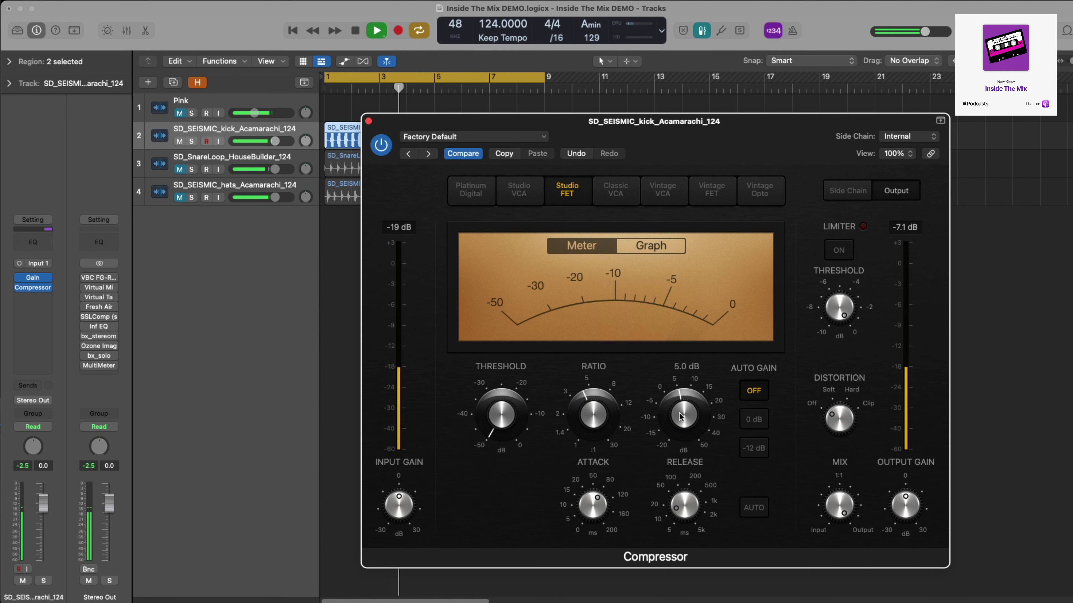
{"action": "left_click_drag", "start_coordinate": [681, 416], "coordinate": [679, 433]}
{"action": "left_click_drag", "start_coordinate": [501, 408], "coordinate": [497, 331]}
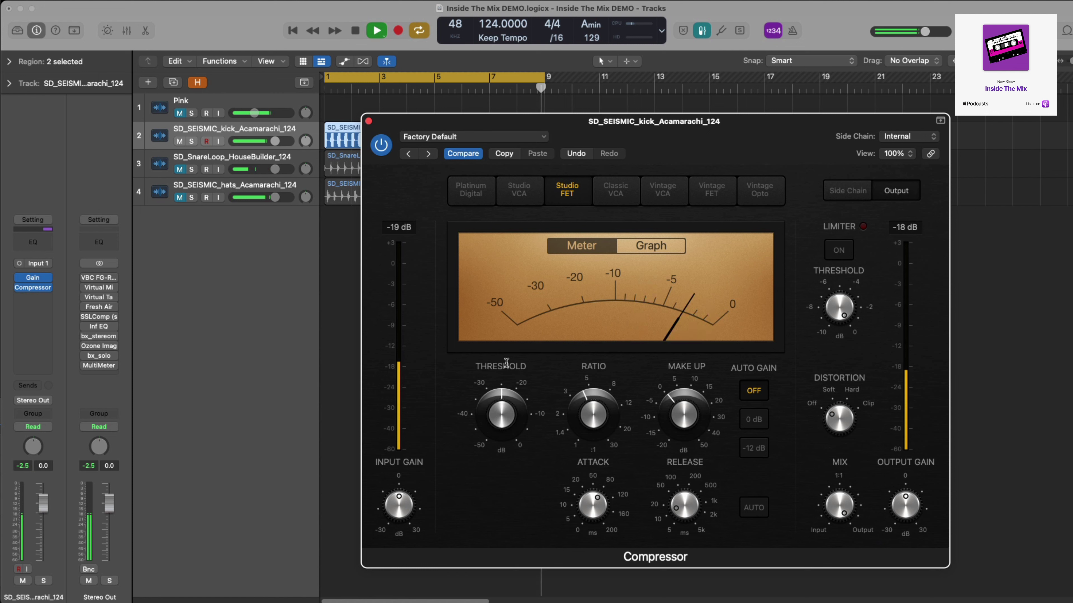
- Set the compressor's make-up gain to 2.0 dB and stop playback
{"action": "left_click", "coordinate": [685, 427]}
{"action": "left_click_drag", "start_coordinate": [684, 427], "coordinate": [687, 421]}
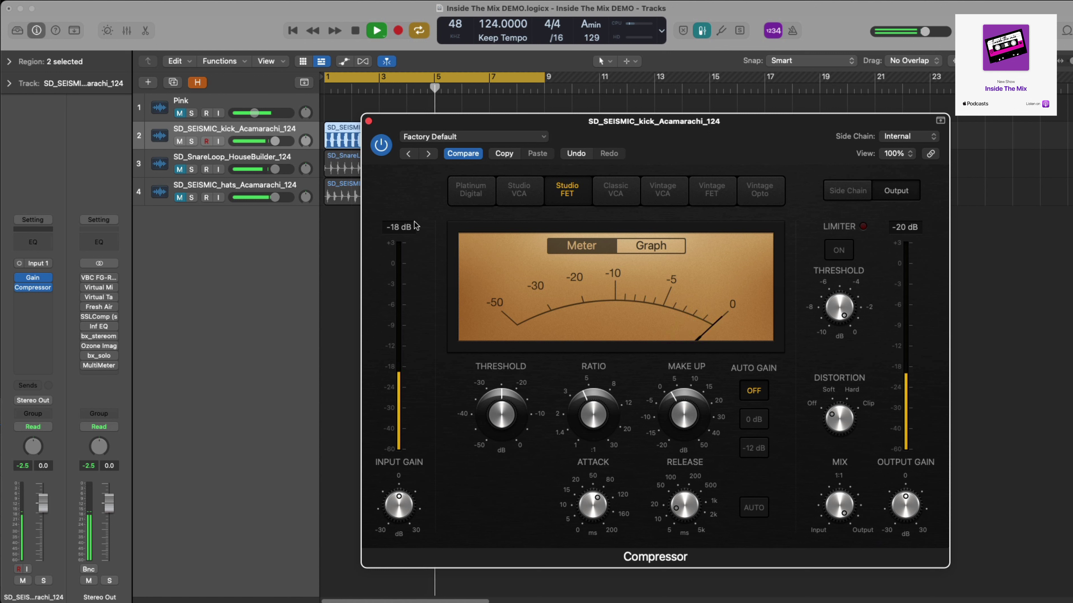
{"action": "key", "text": "space"}
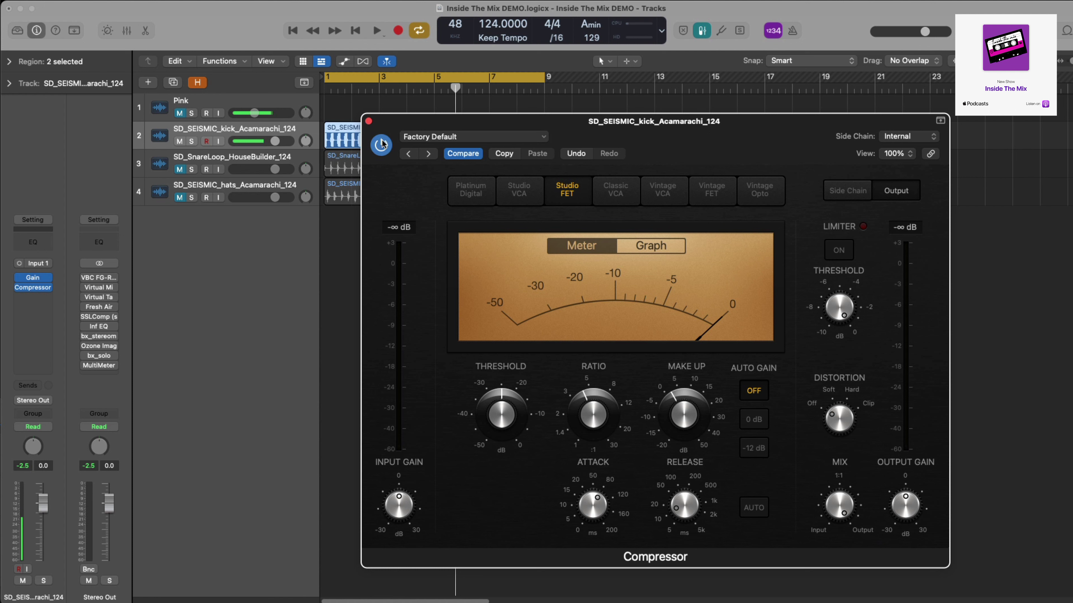
- During playback, toggle the kick compressor off and on several times, leaving it on and playback stopped
{"action": "left_click", "coordinate": [381, 145]}
{"action": "left_click", "coordinate": [397, 100]}
{"action": "key", "text": "space"}
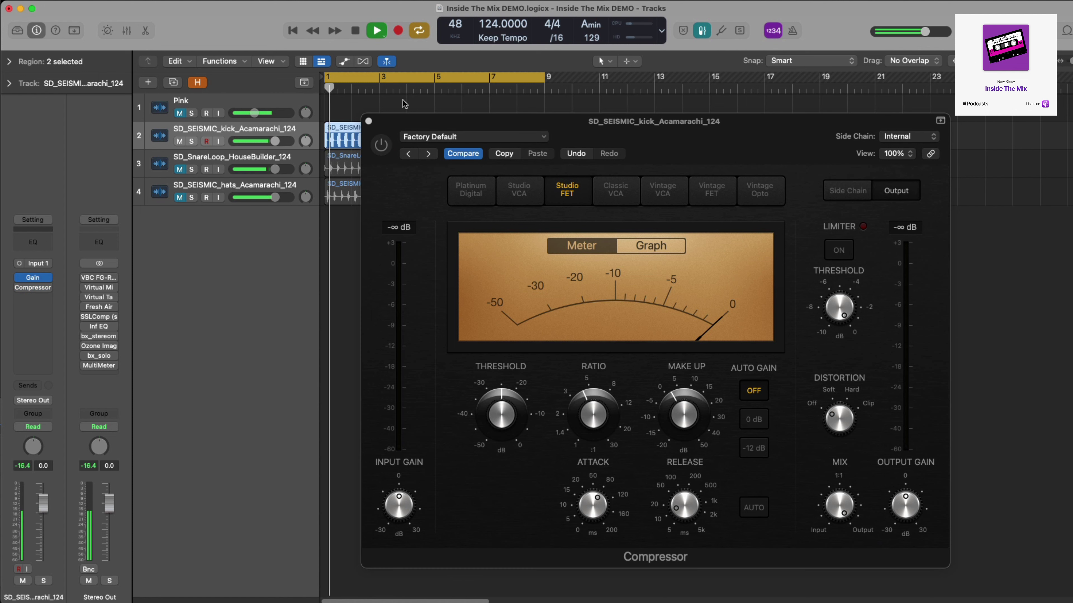
{"action": "left_click", "coordinate": [384, 145]}
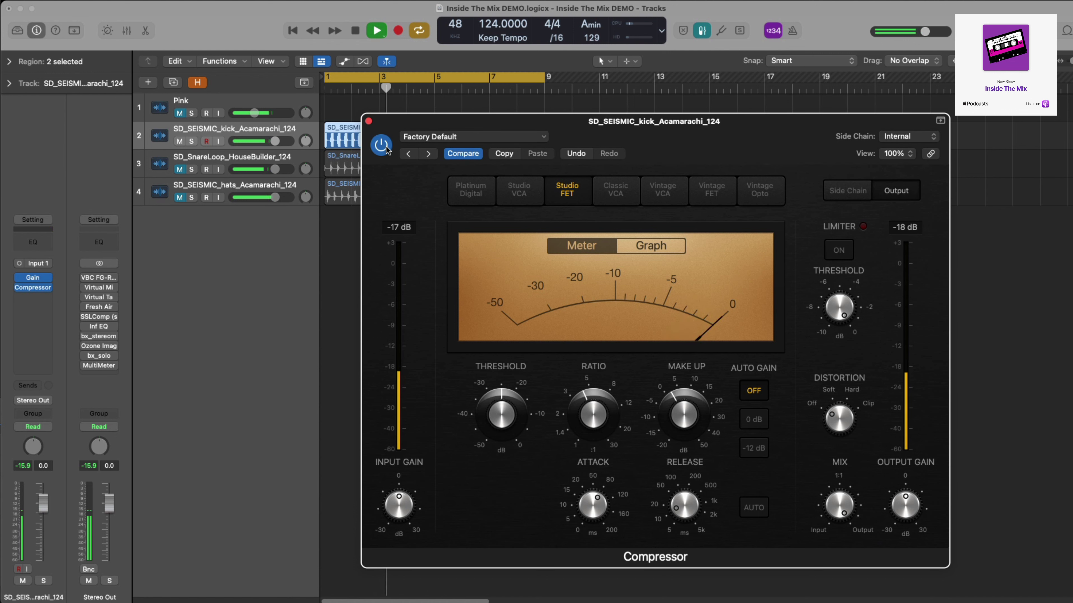
{"action": "left_click", "coordinate": [384, 146]}
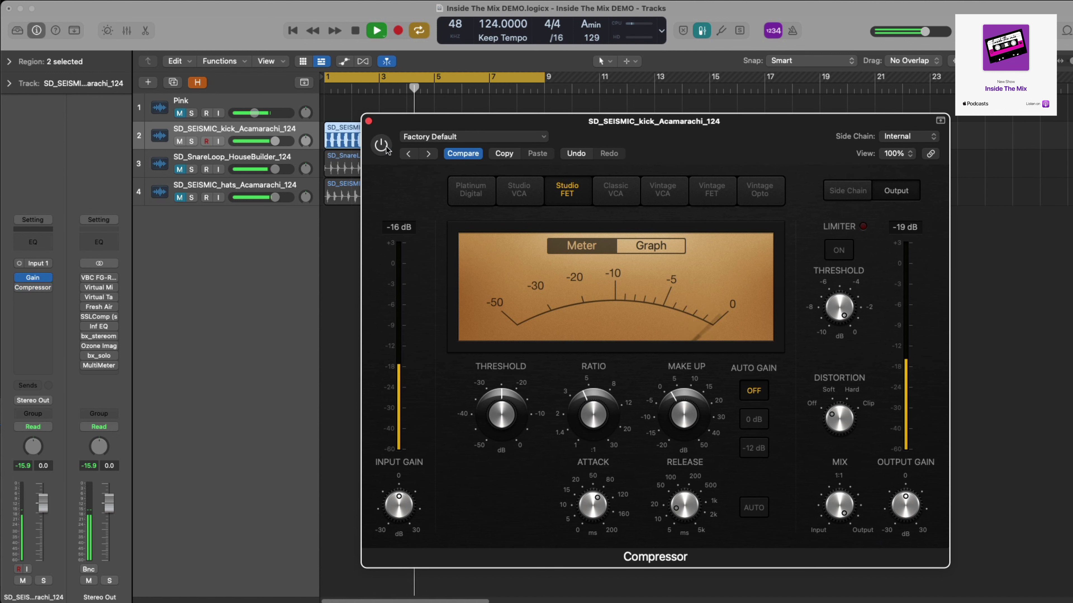
{"action": "left_click", "coordinate": [384, 146]}
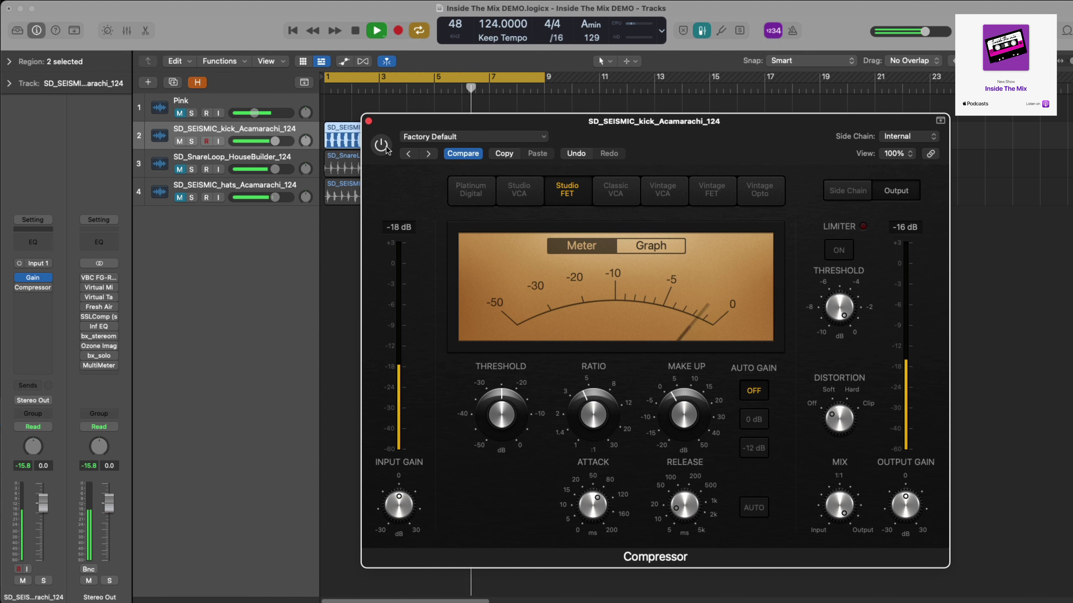
{"action": "left_click", "coordinate": [387, 146]}
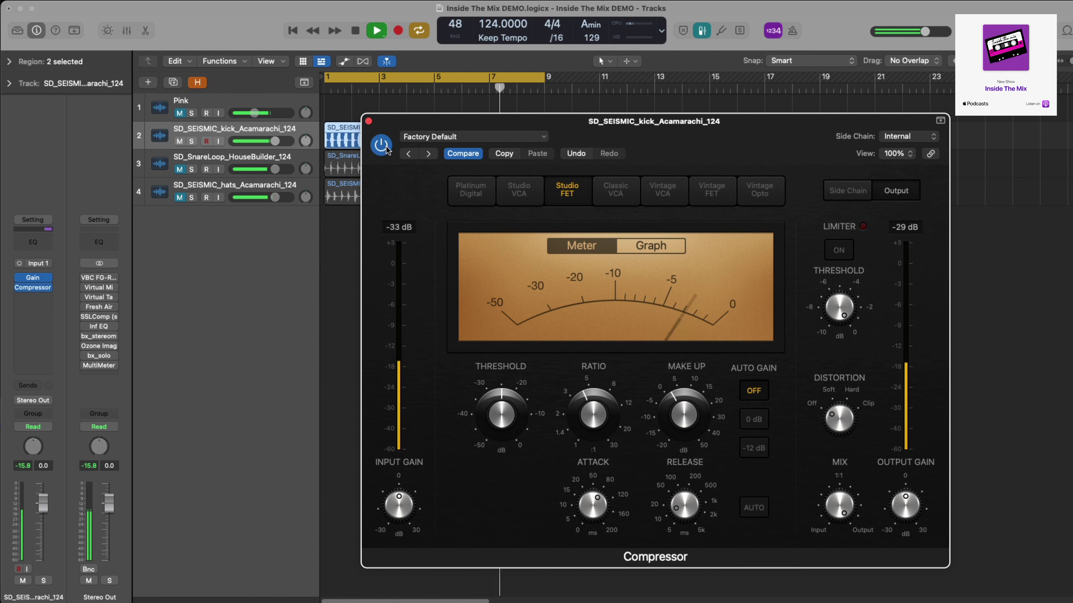
{"action": "key", "text": "space"}
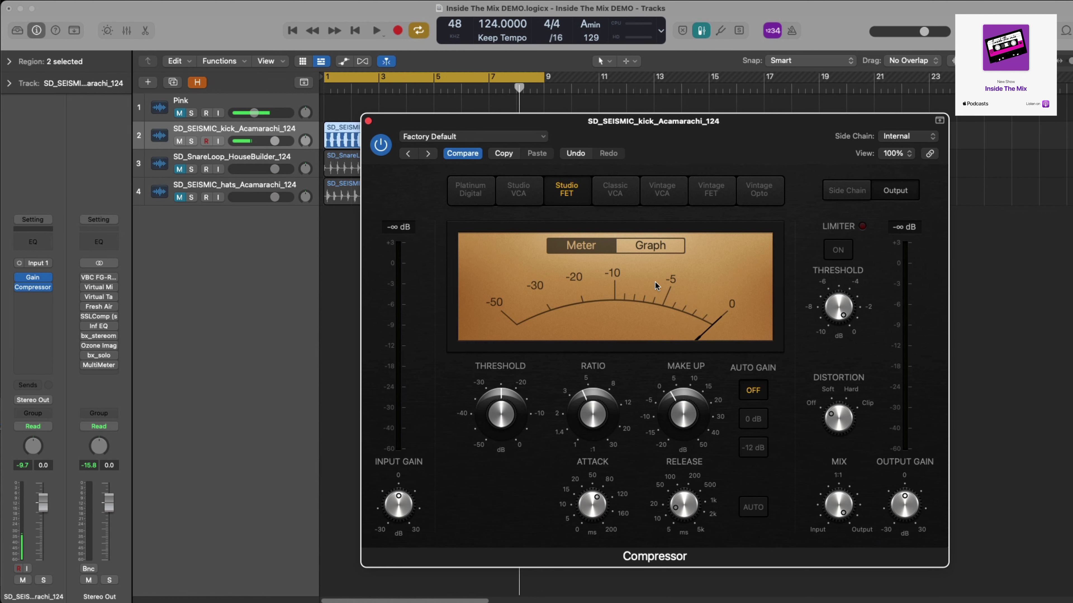